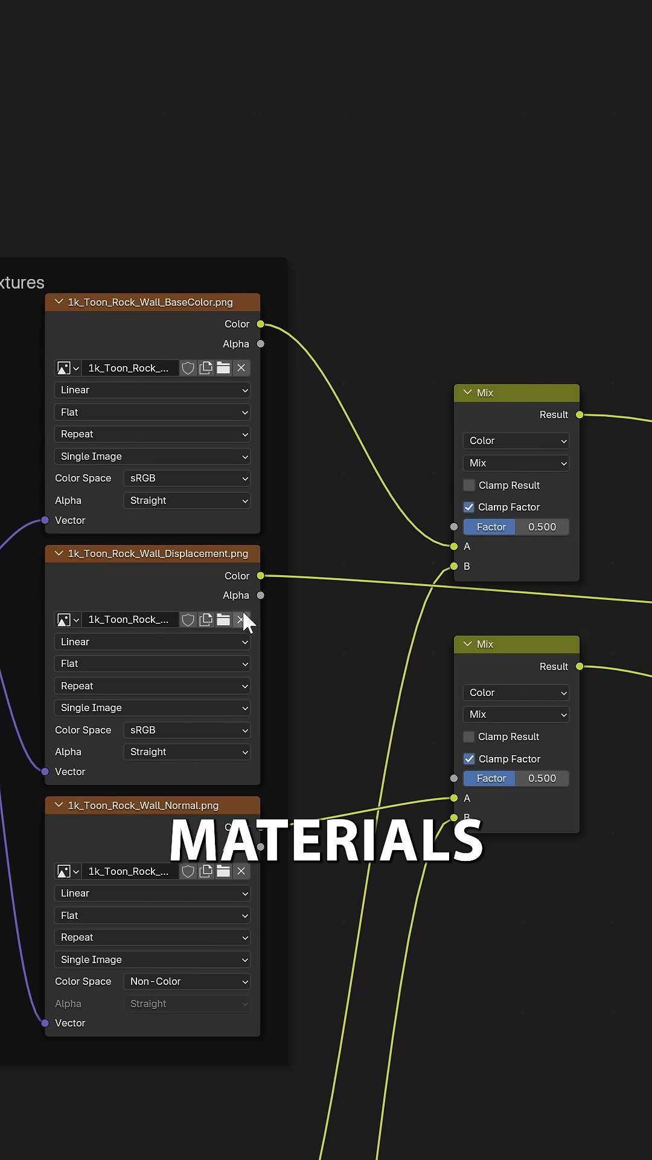
# Step: Link the displacement texture to both Mix factors and confirm the Map Range To Max of 0
pyautogui.moveTo(314, 566); pyautogui.dragTo(453, 527)
pyautogui.moveTo(261, 575); pyautogui.dragTo(451, 748)
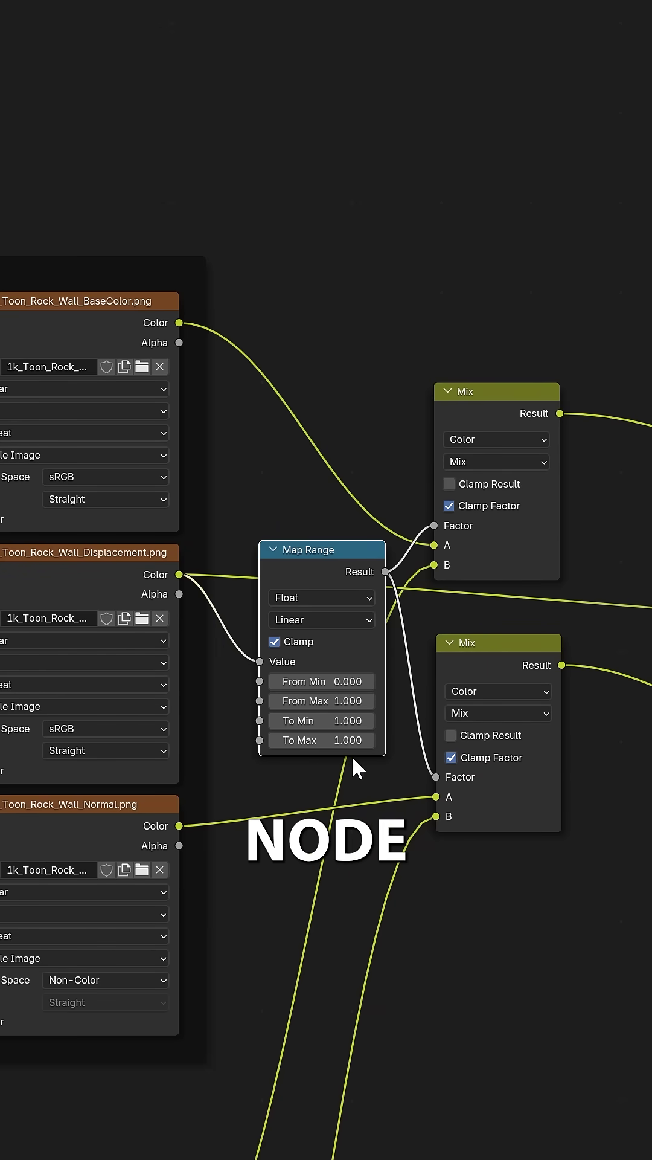
pyautogui.press('Return')
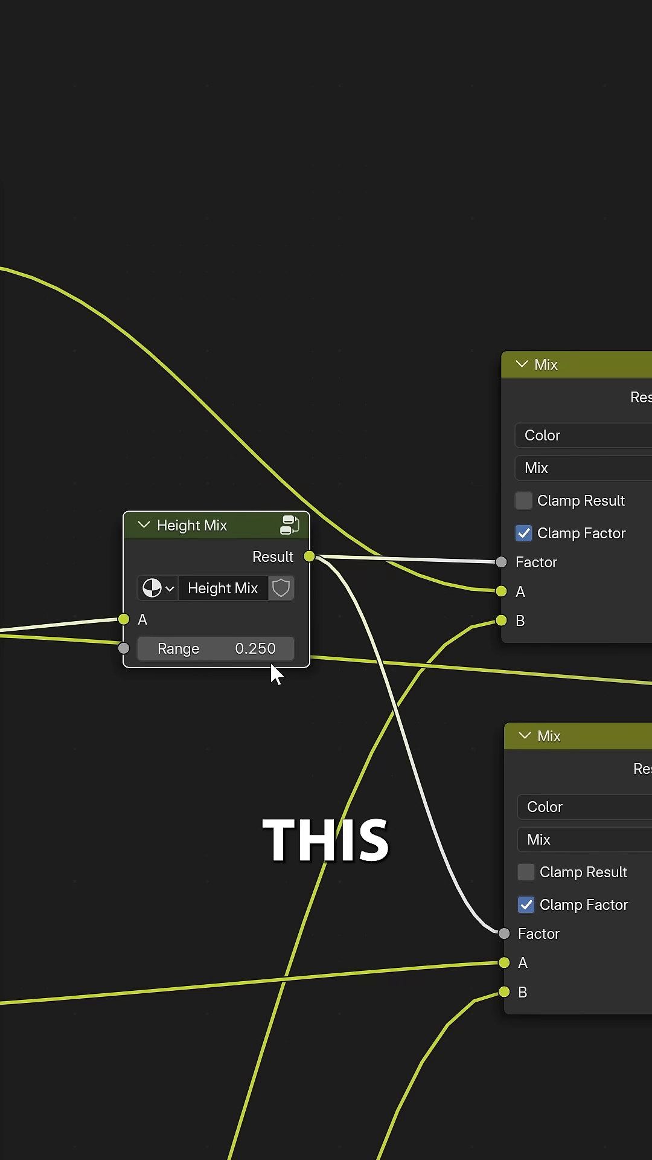
# Step: Set the Height Mix Range to 0.25 and begin adding a node inside the group
pyautogui.moveTo(253, 651); pyautogui.dragTo(218, 652)
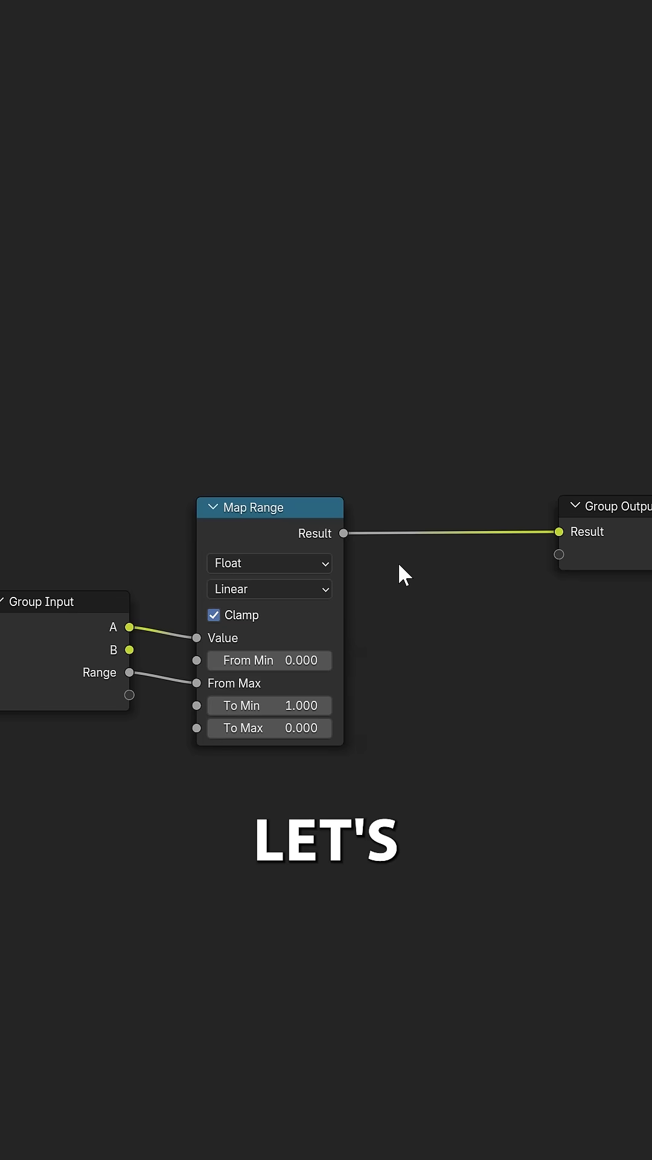
pyautogui.hotkey('shift', 'a')
# Step: Insert a Mix node before Group Output, feed input B into it, and pick its blend mode
pyautogui.click(517, 669)
pyautogui.click(387, 474)
pyautogui.moveTo(129, 650); pyautogui.dragTo(385, 708)
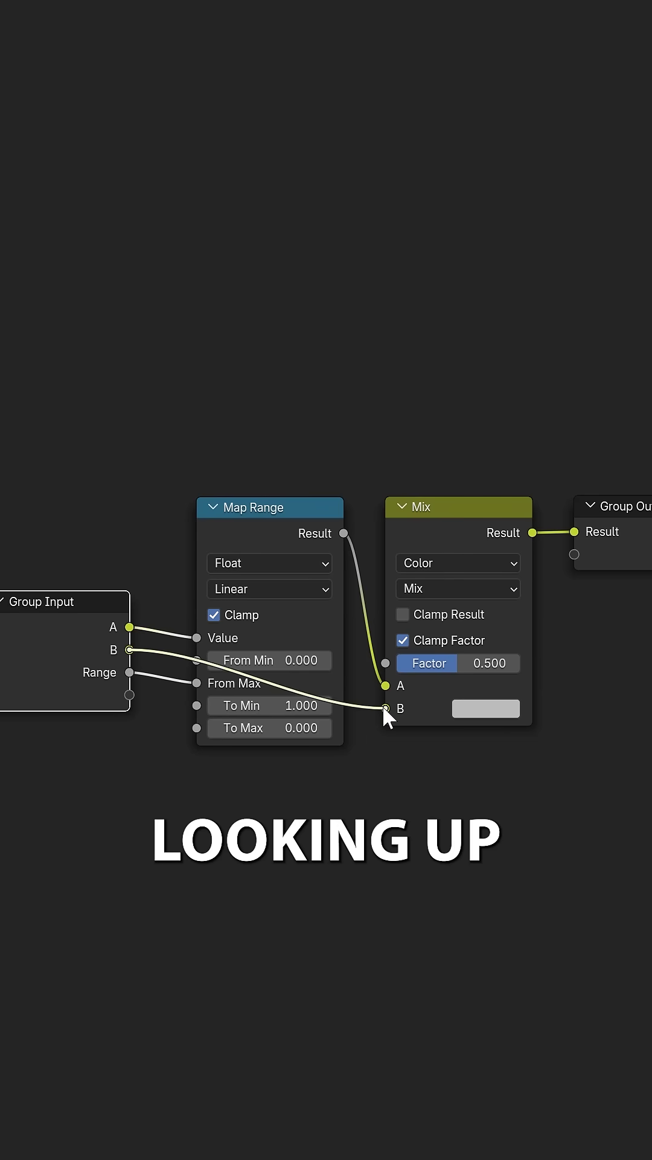
pyautogui.click(437, 588)
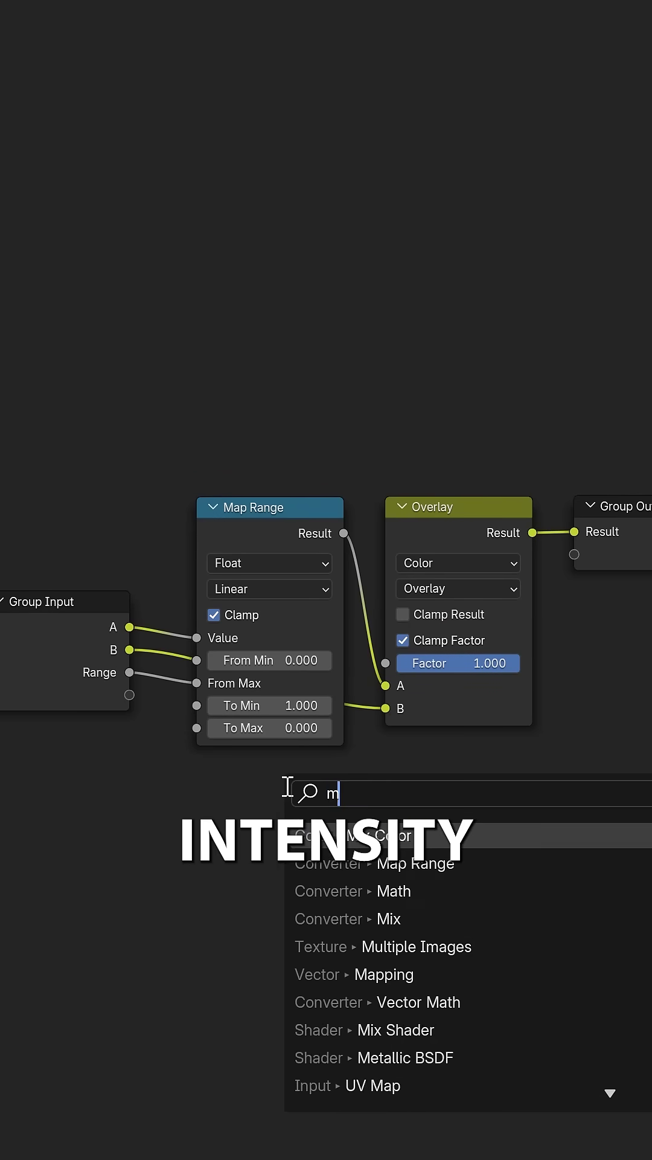
# Step: Put a Multiply Math node on the B–Overlay link, exposing its multiplier as a group input
pyautogui.press('Return')
pyautogui.click(287, 785)
pyautogui.moveTo(371, 820); pyautogui.dragTo(370, 782)
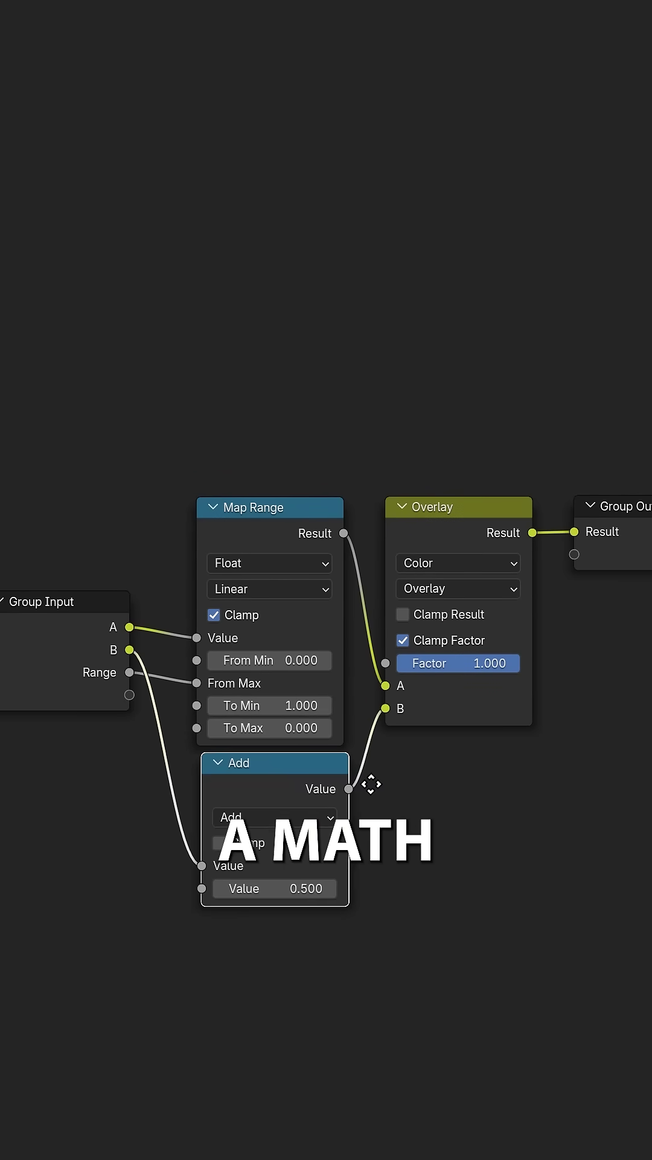
pyautogui.click(273, 816)
pyautogui.click(231, 916)
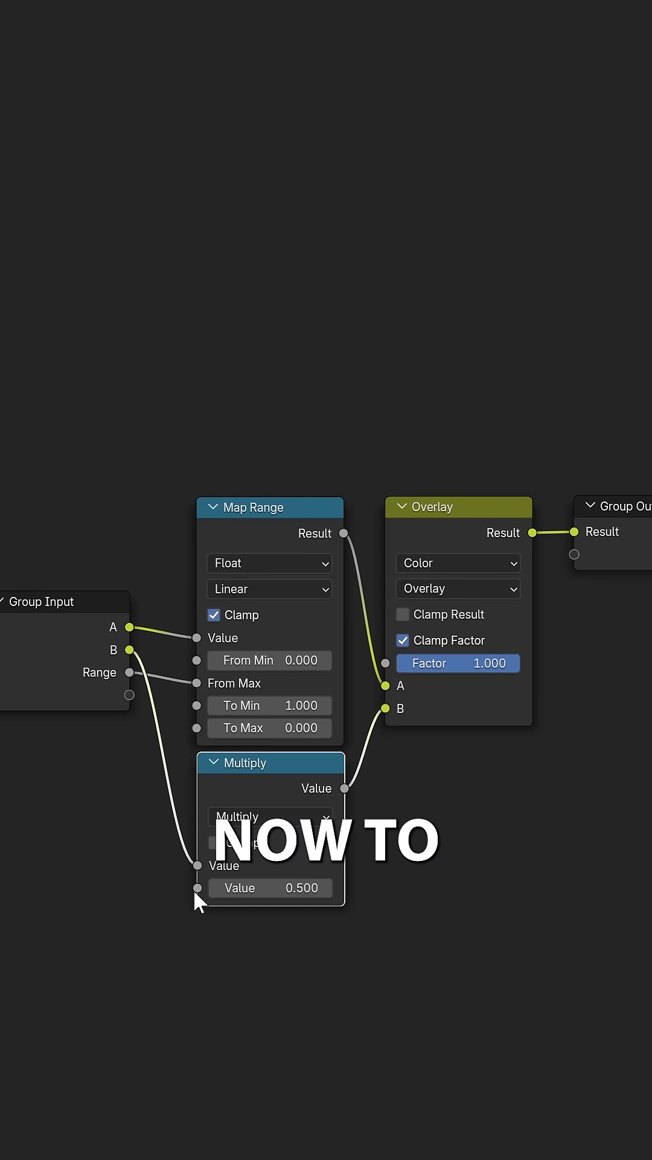
pyautogui.moveTo(128, 726); pyautogui.dragTo(132, 701)
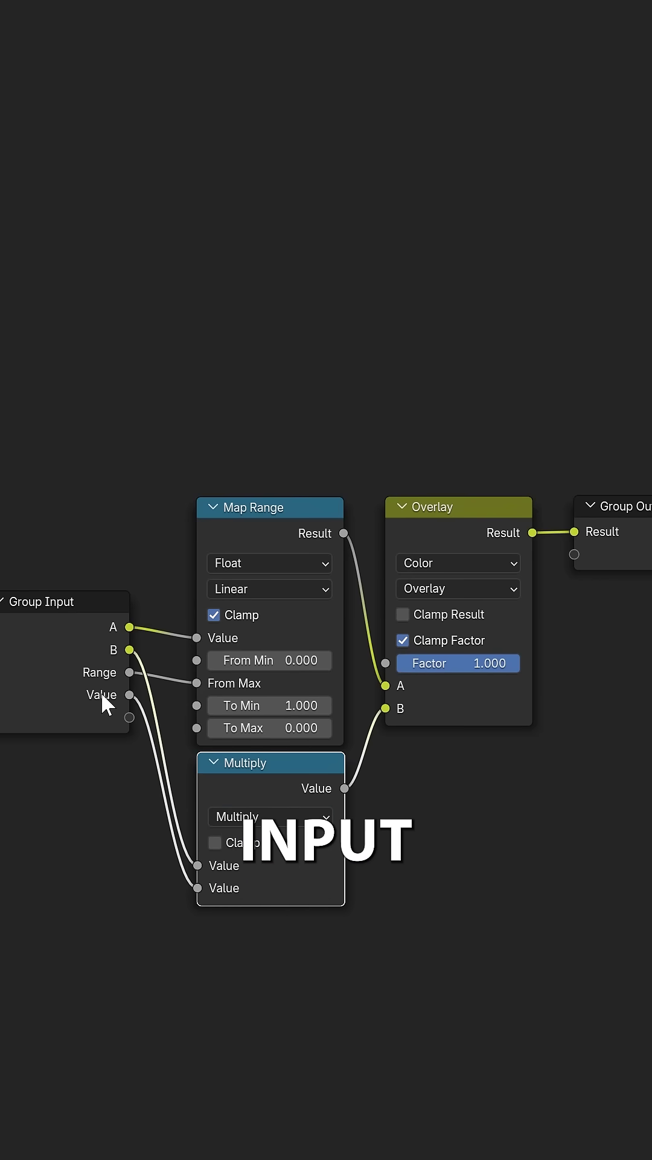